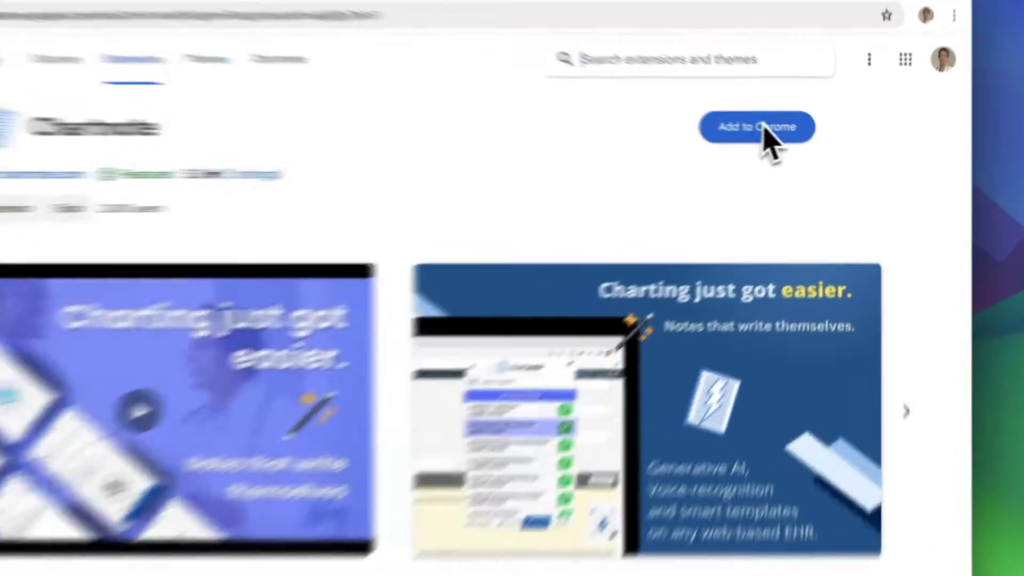
# - Add Chartnote to Chrome from the Web Store, confirm the install, and pin it to the toolbar
pyautogui.click(788, 135)
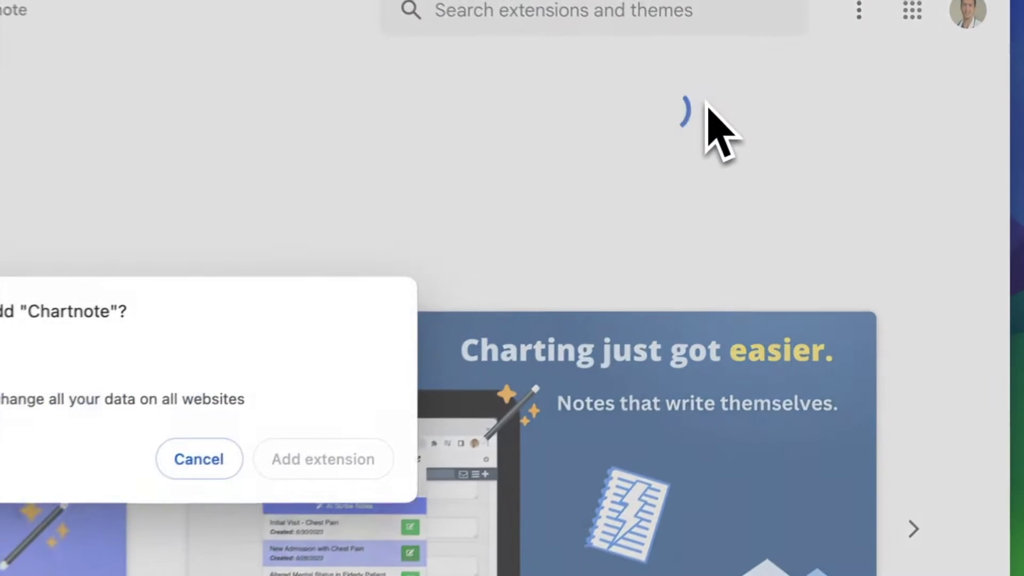
pyautogui.click(320, 481)
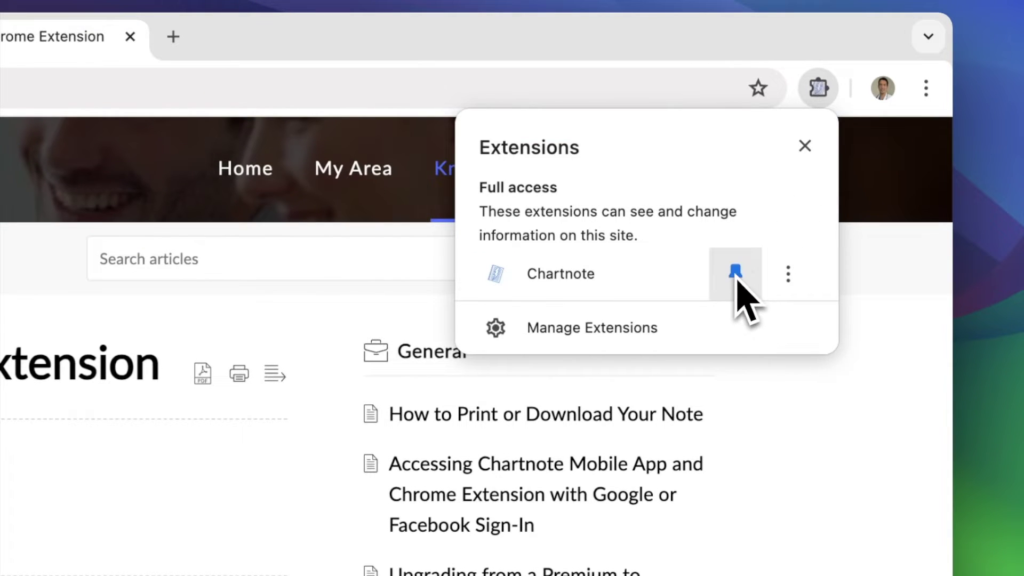
pyautogui.click(780, 96)
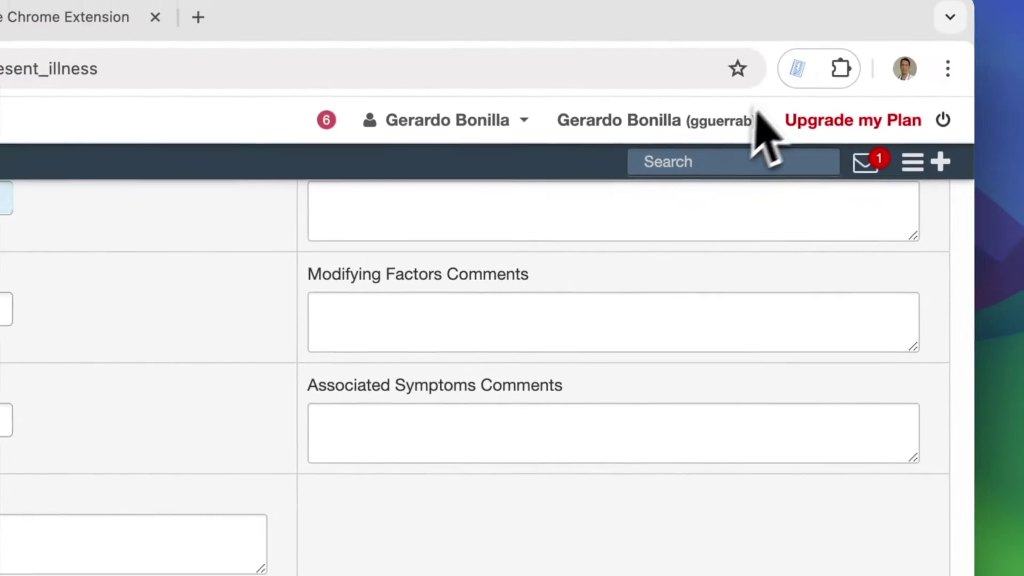
# - Search Chartnote snippets for 'ac' and insert the Acne snippet into the Notes box
pyautogui.click(798, 68)
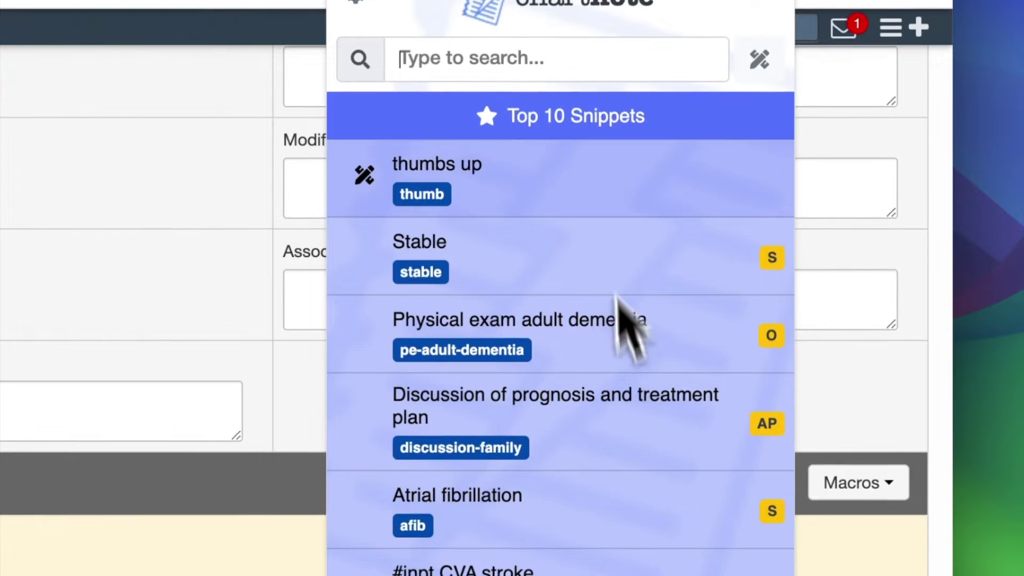
pyautogui.write('acne')
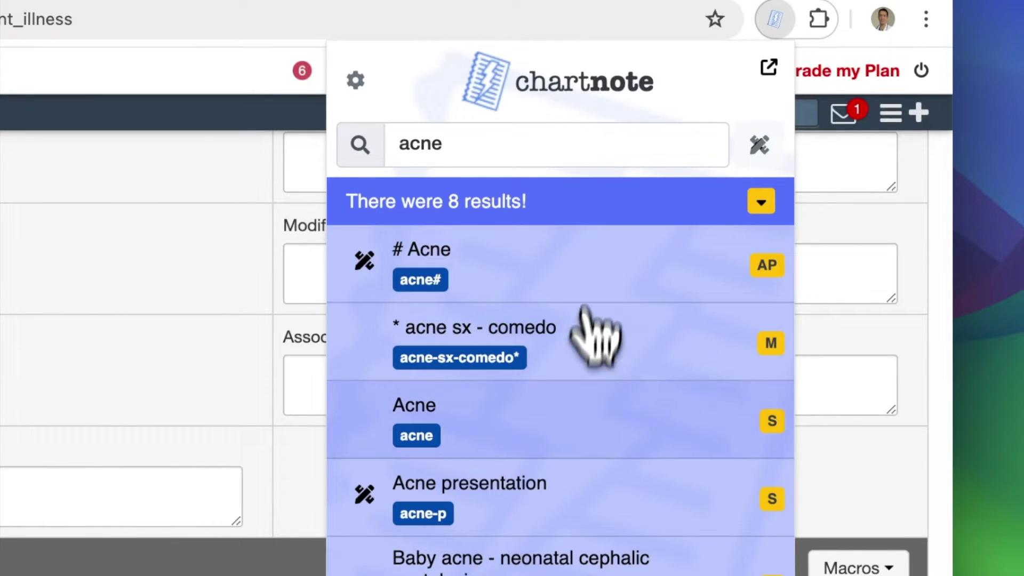
pyautogui.click(583, 446)
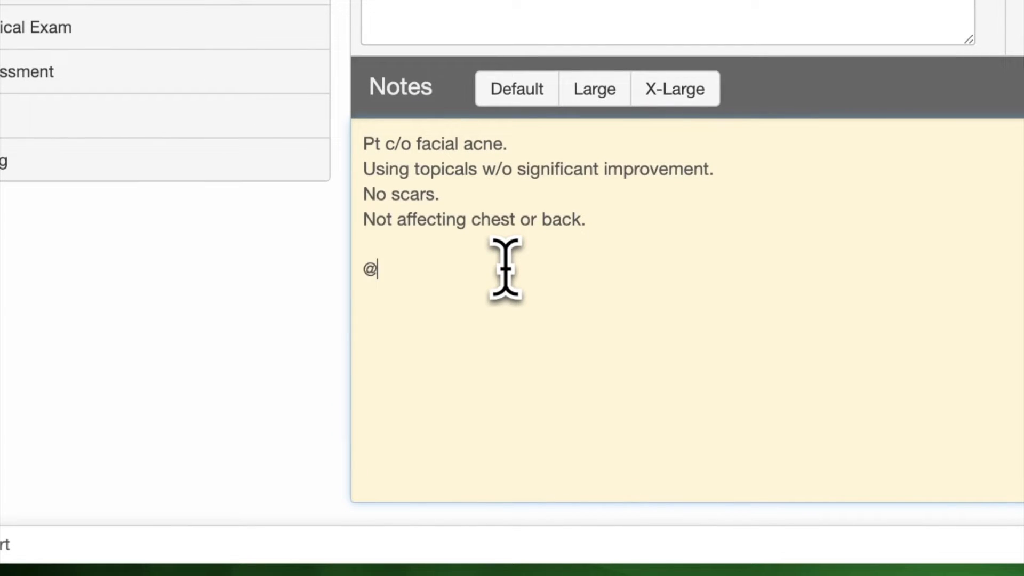
pyautogui.press('Tab')
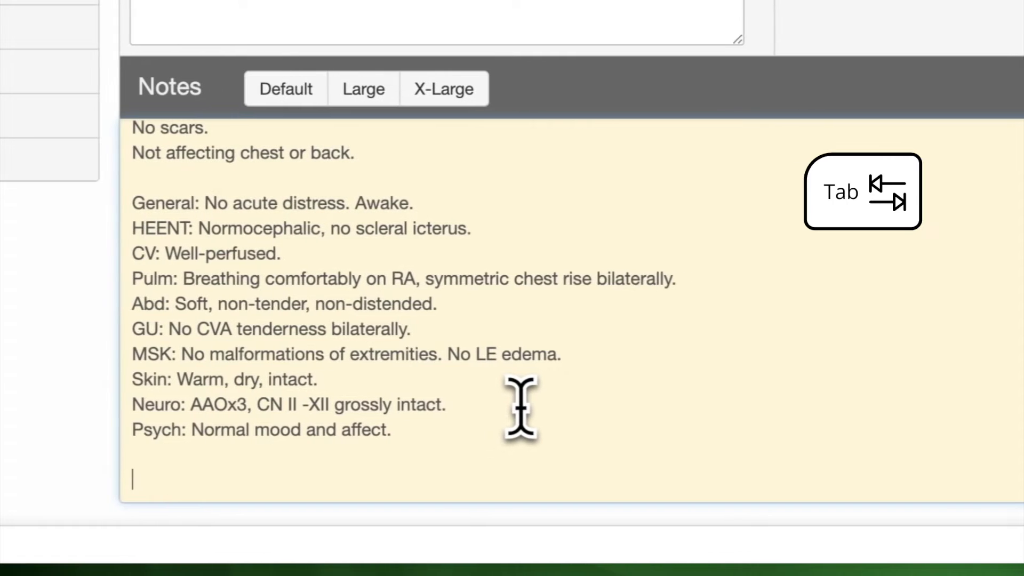
pyautogui.write('@uti#')
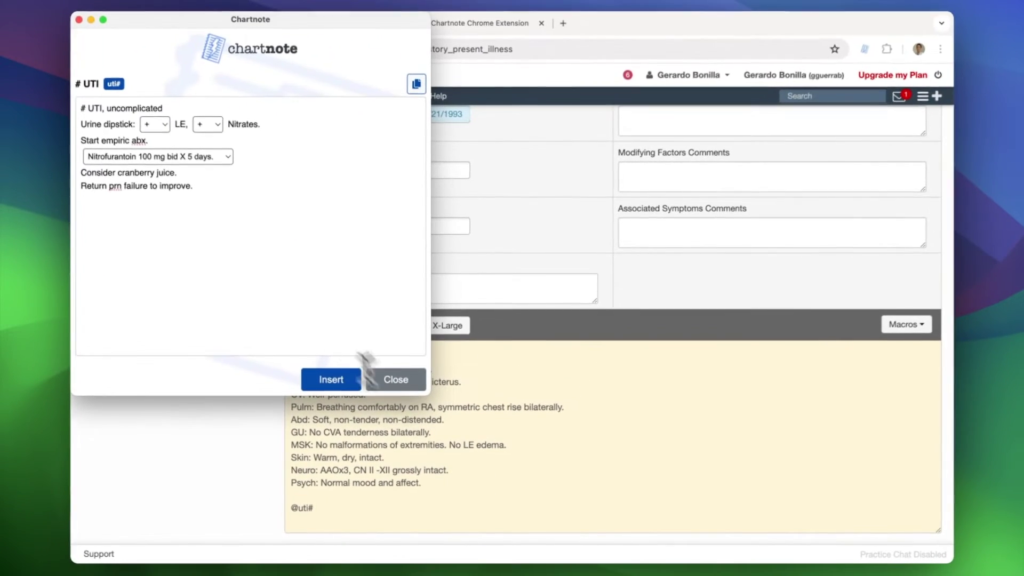
pyautogui.click(227, 157)
pyautogui.click(232, 171)
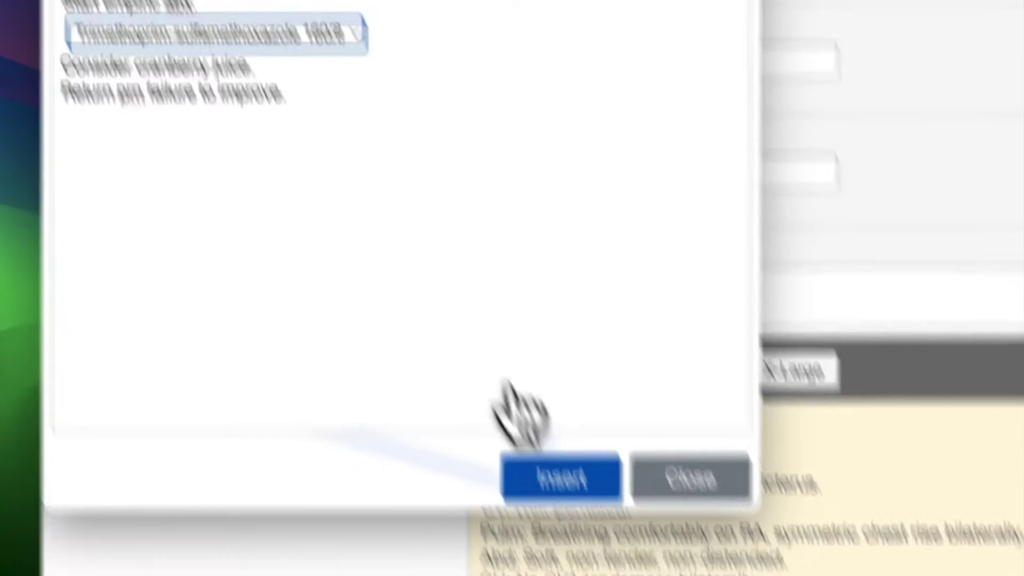
pyautogui.click(592, 543)
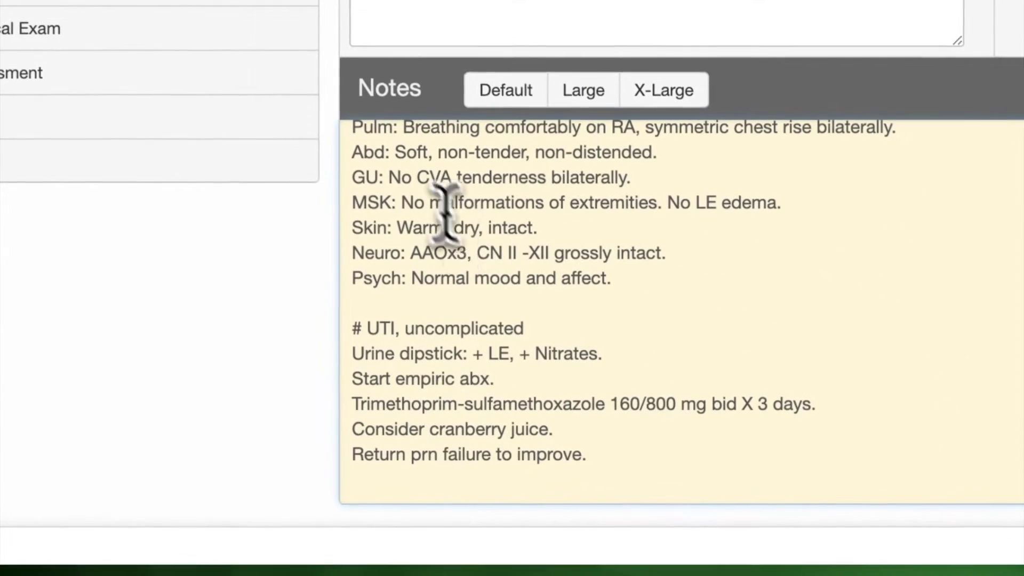
pyautogui.press('super+shift+period')
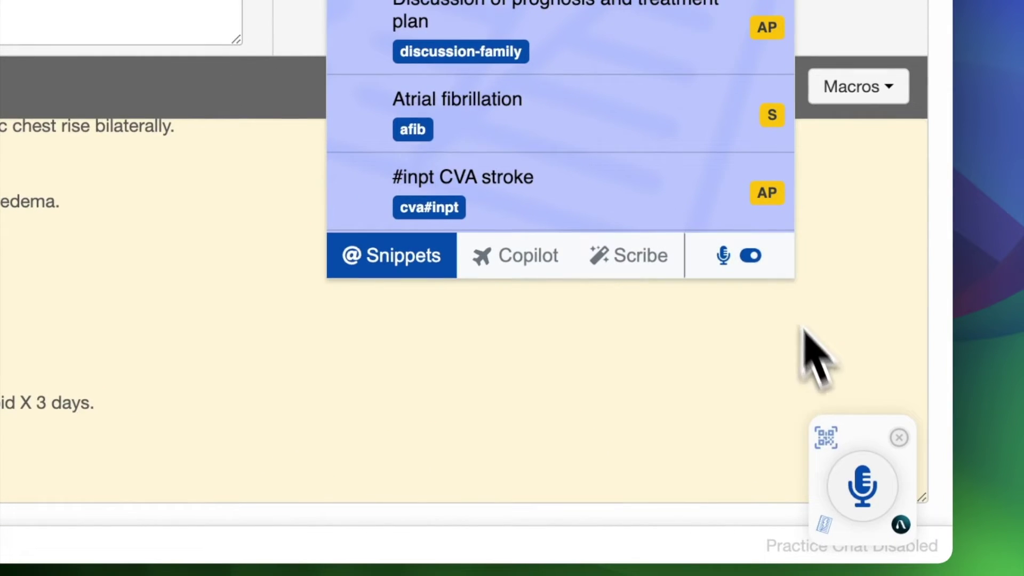
# - Dictate 'Follow up urine culture.' into the note, view the phone-linking code, then open Copilot conversations
pyautogui.click(859, 480)
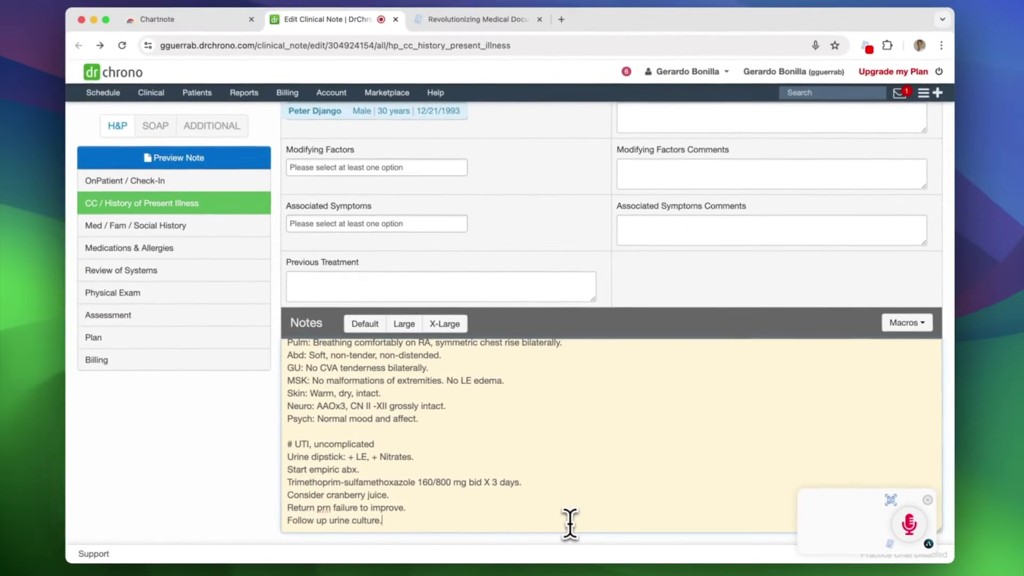
pyautogui.press('super+shift+Down')
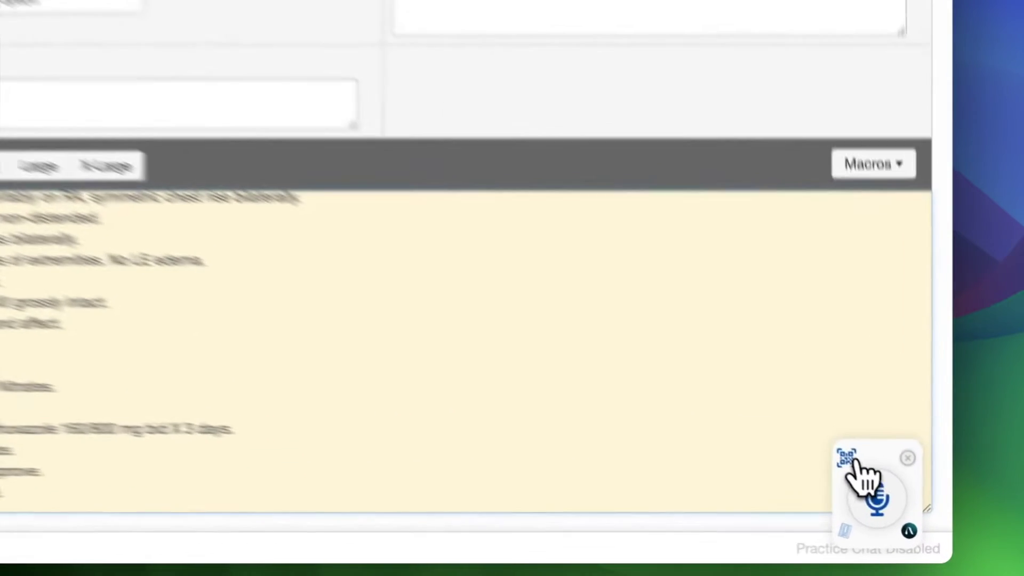
pyautogui.click(886, 500)
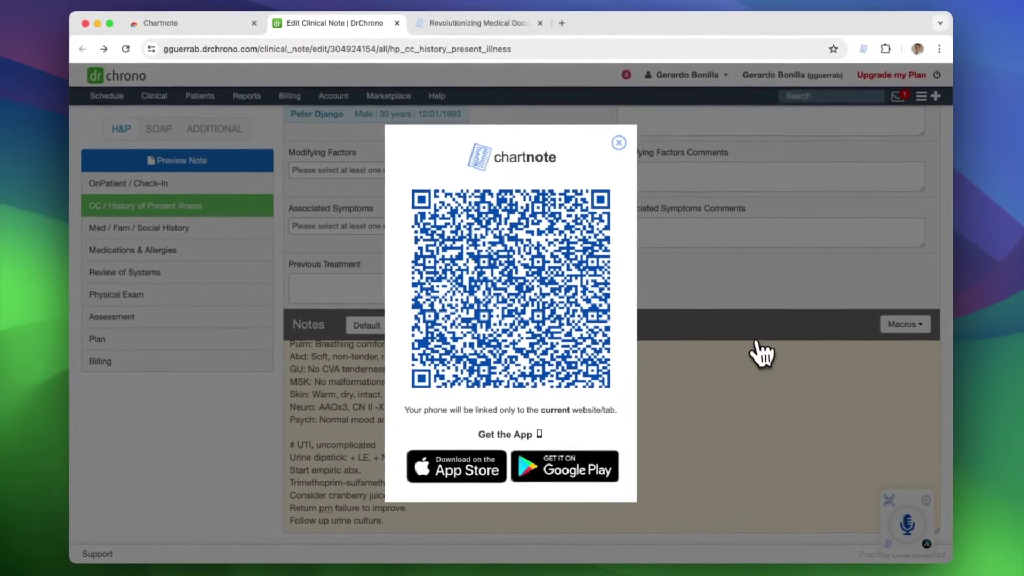
pyautogui.click(619, 145)
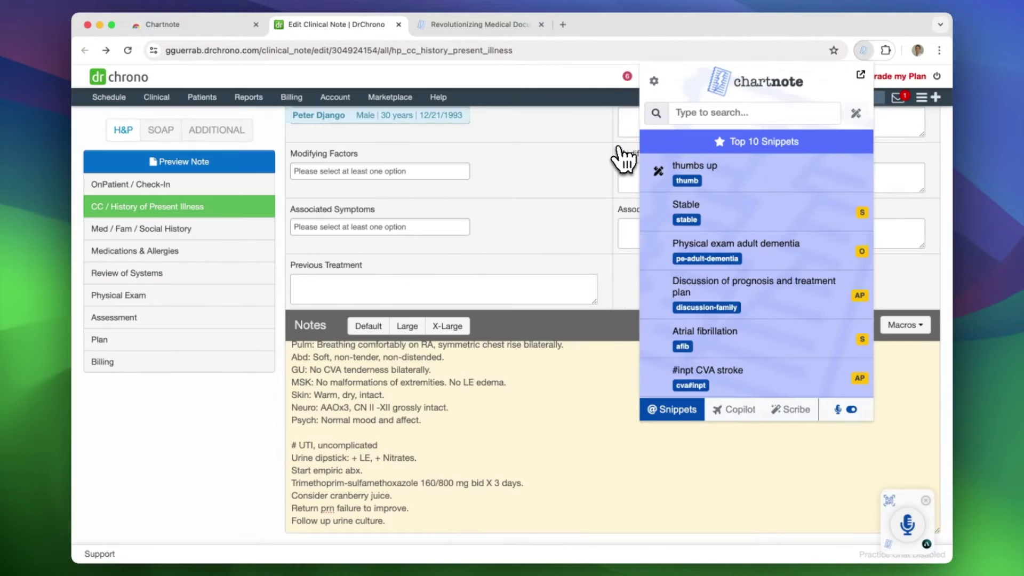
pyautogui.click(735, 409)
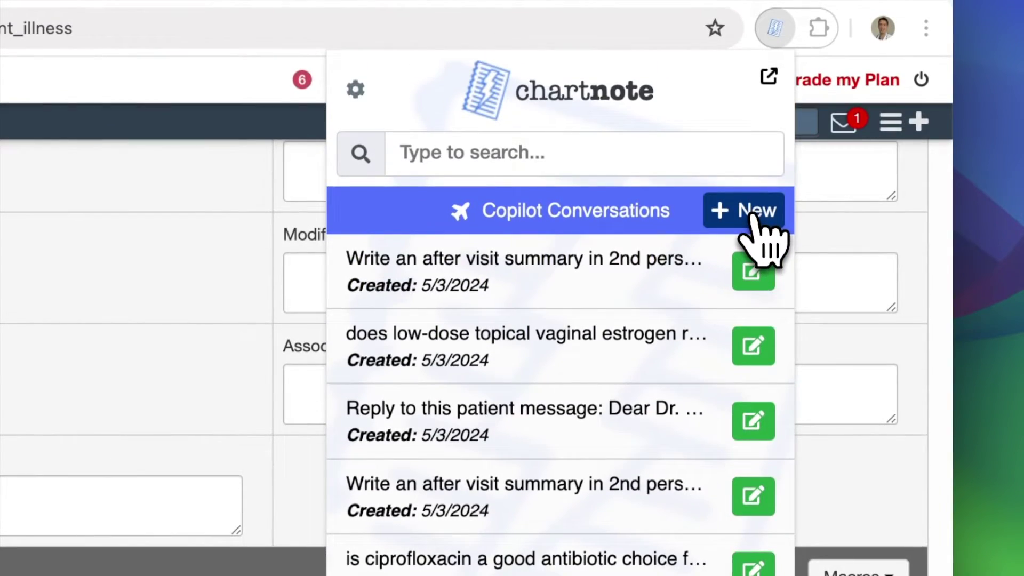
# - Ask Copilot about vaginal estrogen for recurrent UTIs in menopausal patients, then close its window
pyautogui.click(751, 214)
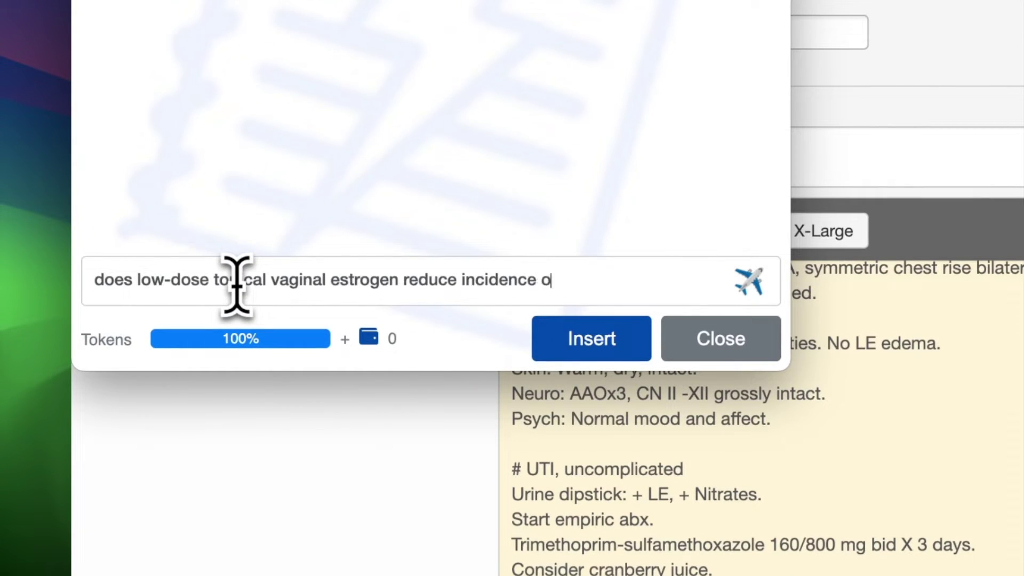
pyautogui.write('menopausal patients?')
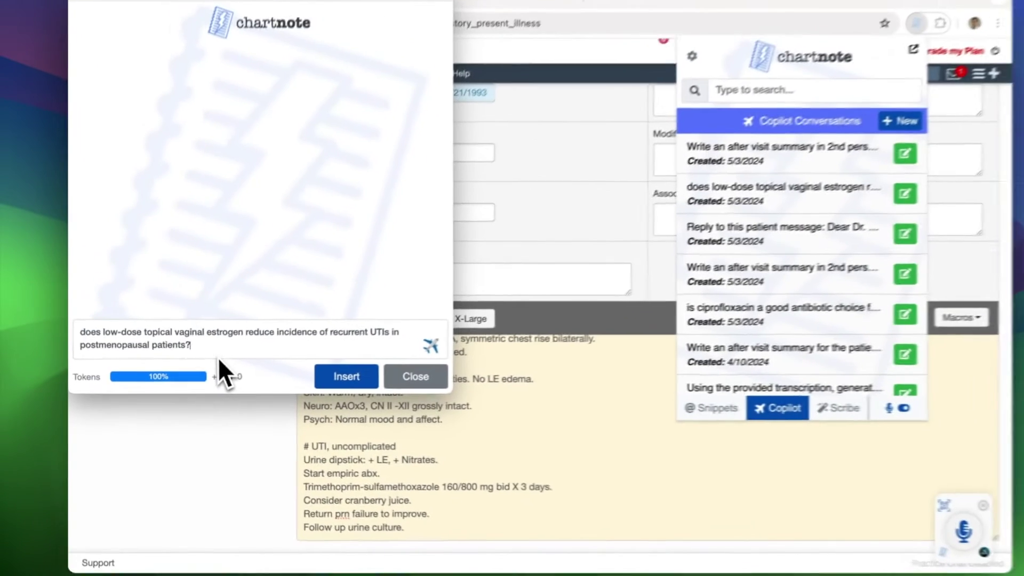
pyautogui.press('Return')
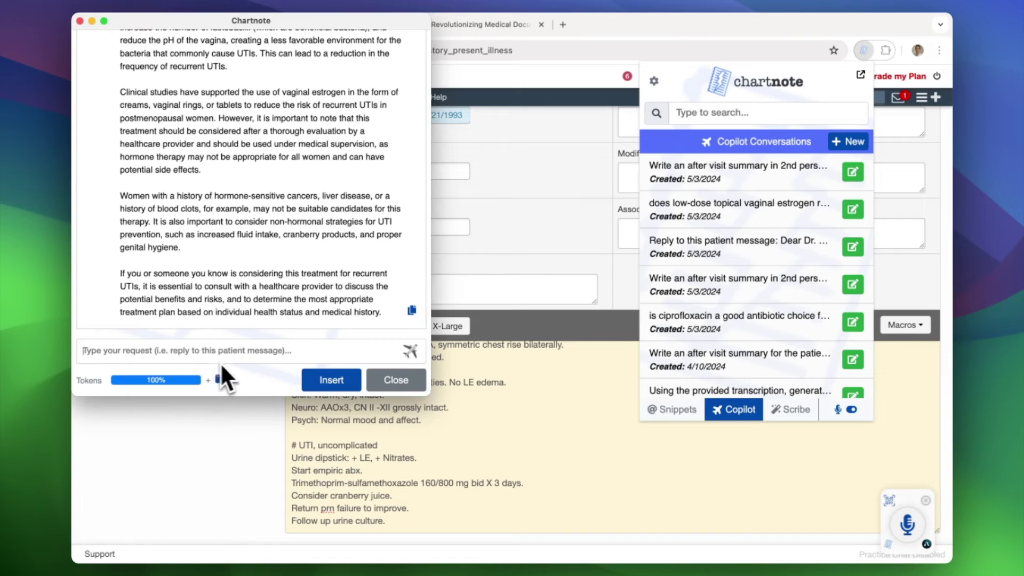
pyautogui.click(397, 380)
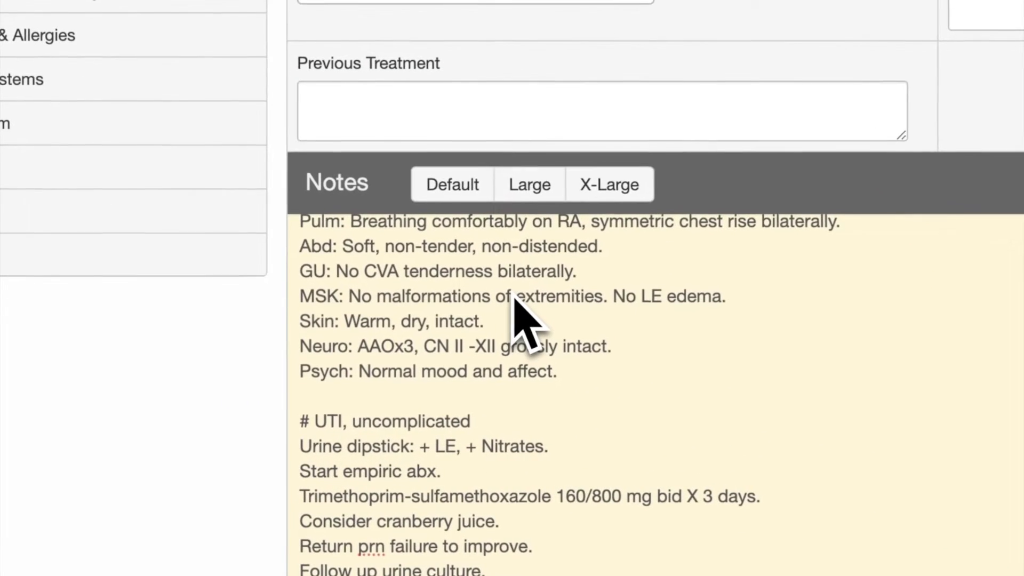
# - Generate a Copilot after-visit summary from the whole note text and insert it into the note
pyautogui.press('super+a')
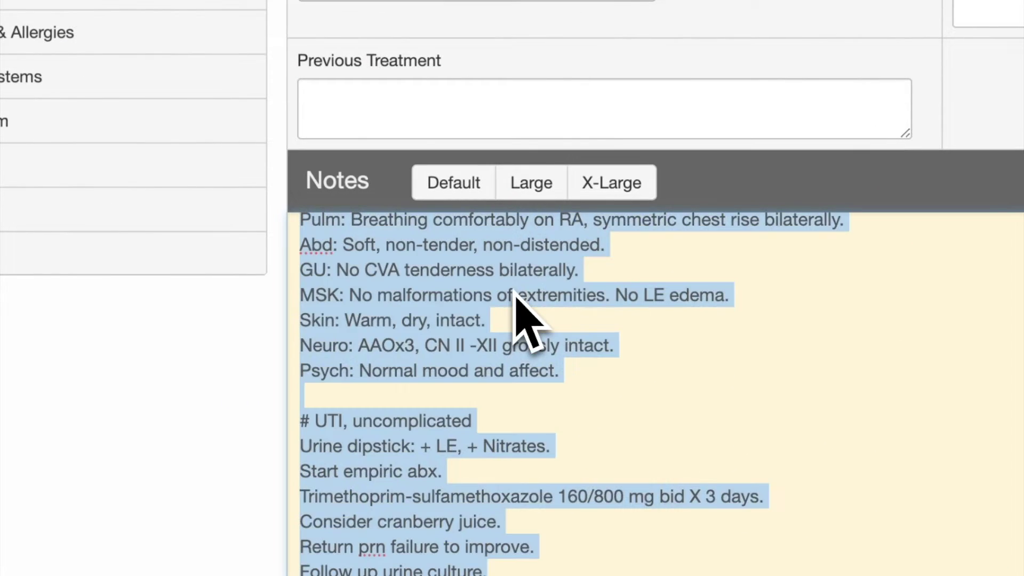
pyautogui.rightClick(516, 296)
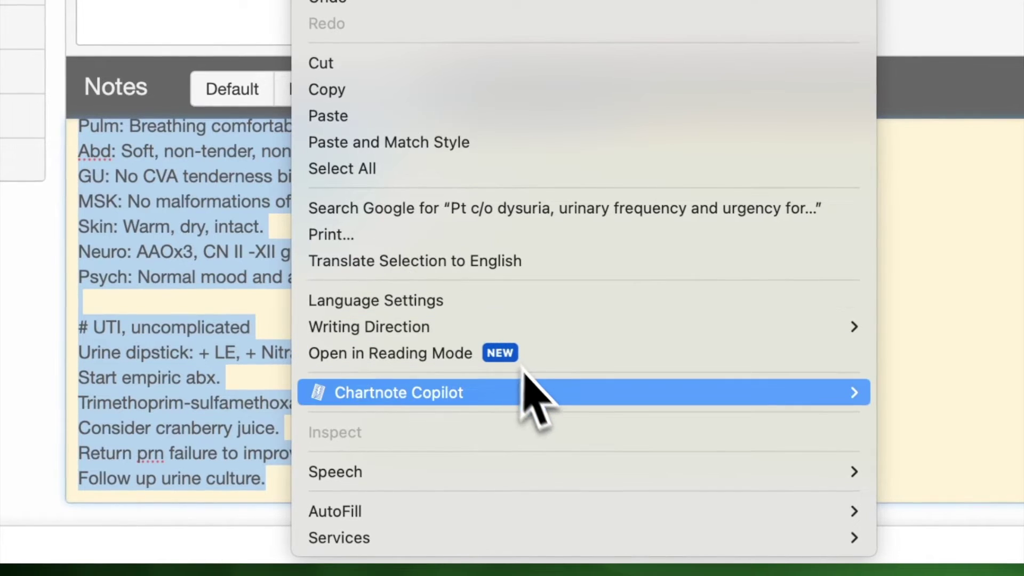
pyautogui.moveTo(542, 393)
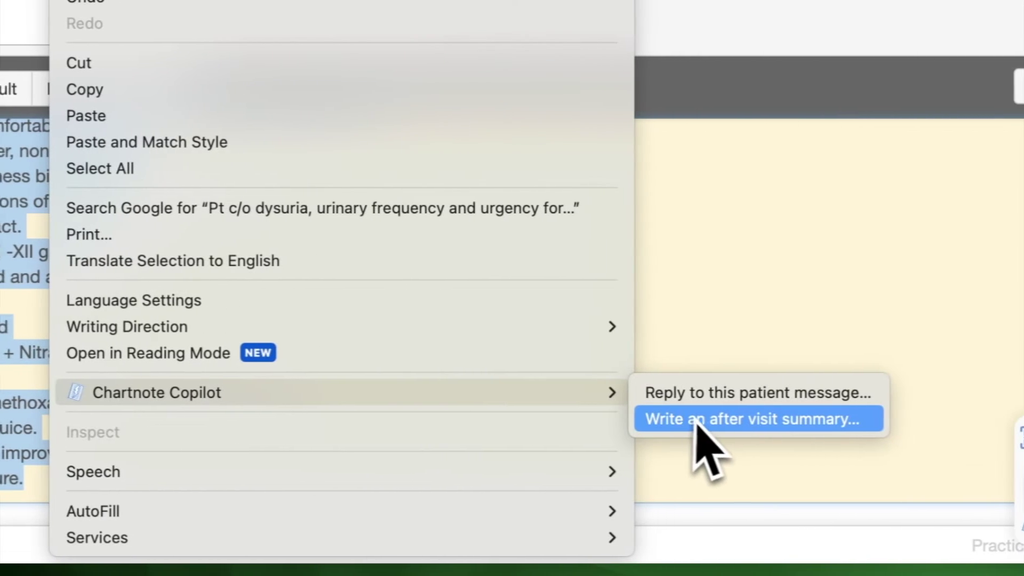
pyautogui.click(965, 421)
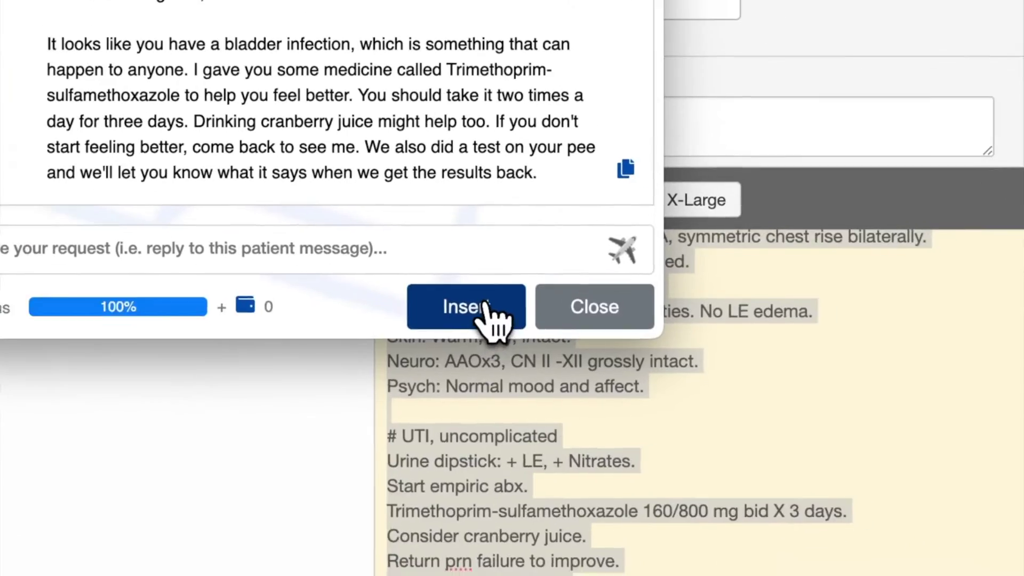
pyautogui.click(593, 344)
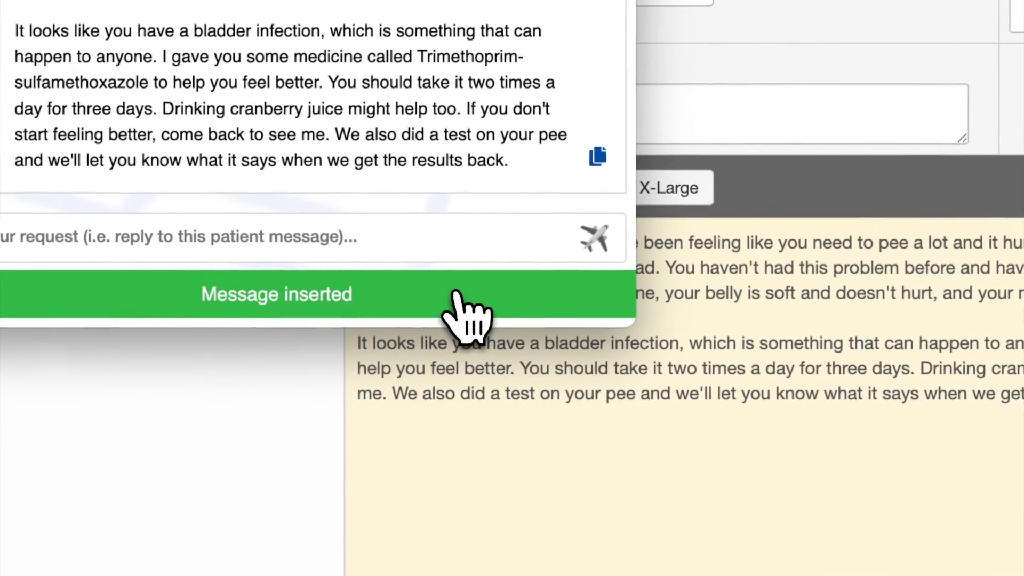
pyautogui.click(578, 293)
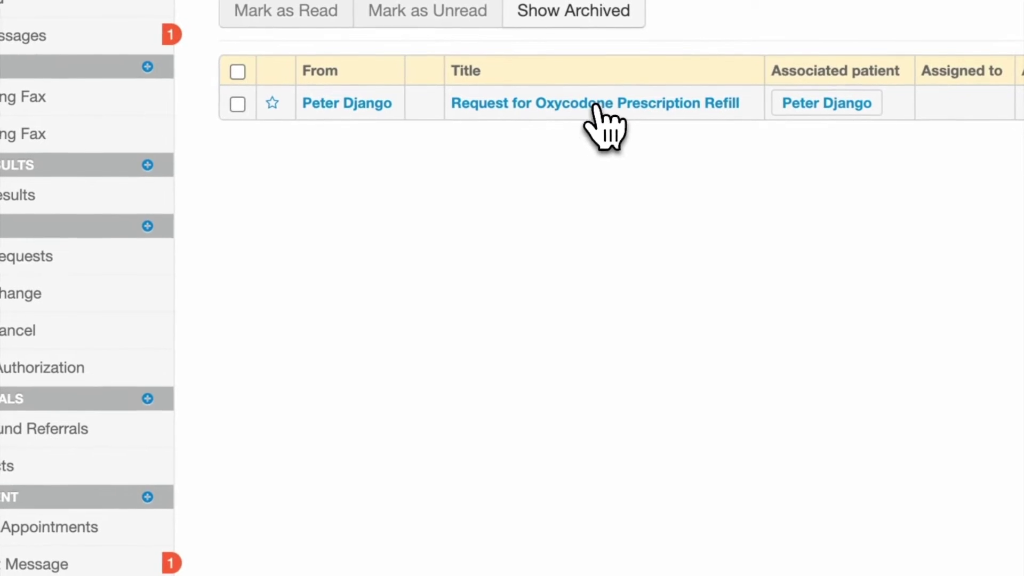
# - Have Copilot draft a reply to the patient's oxycodone refill request message and send it
pyautogui.click(584, 111)
pyautogui.moveTo(363, 380); pyautogui.dragTo(292, 159)
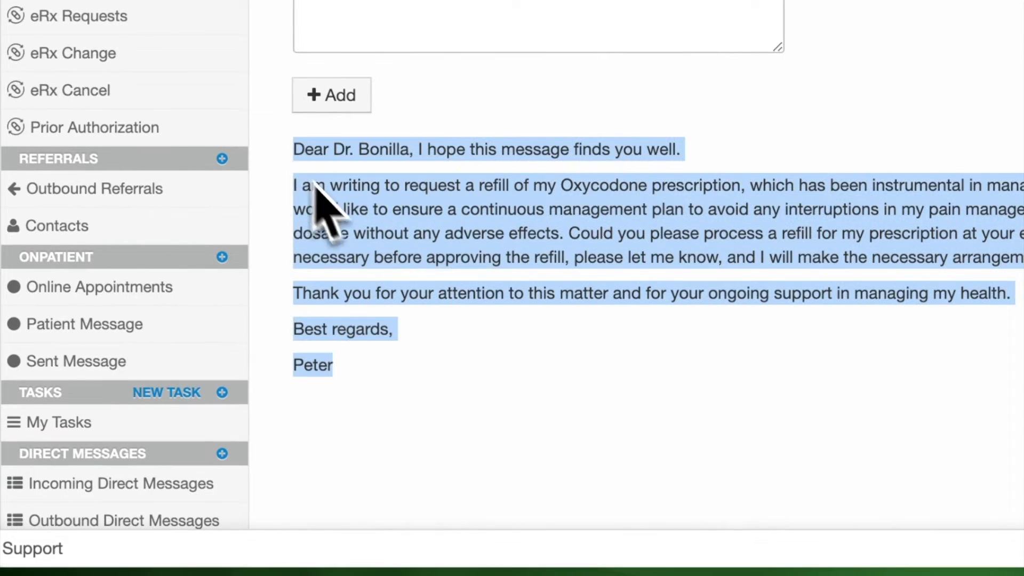
pyautogui.rightClick(360, 195)
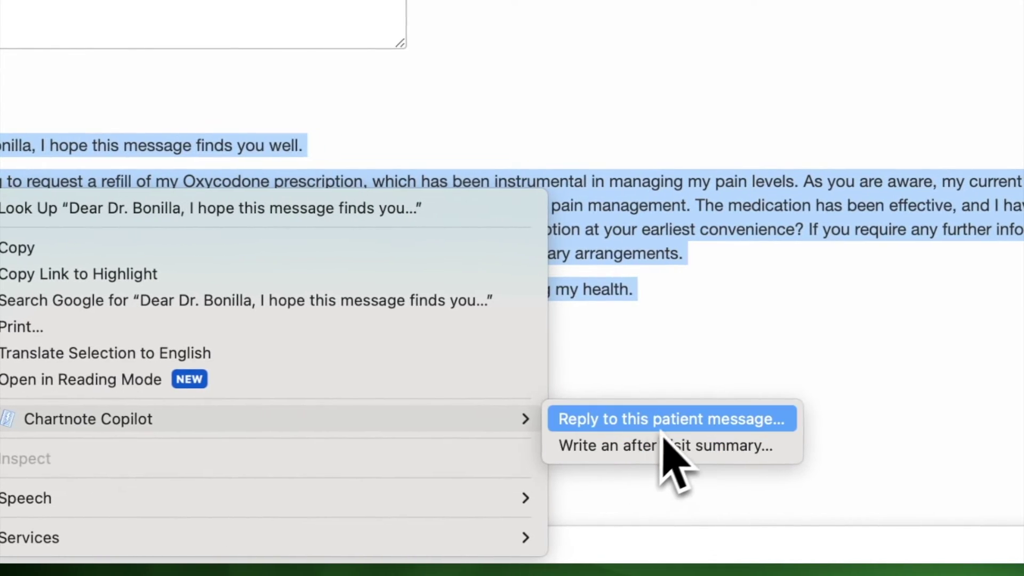
pyautogui.click(670, 431)
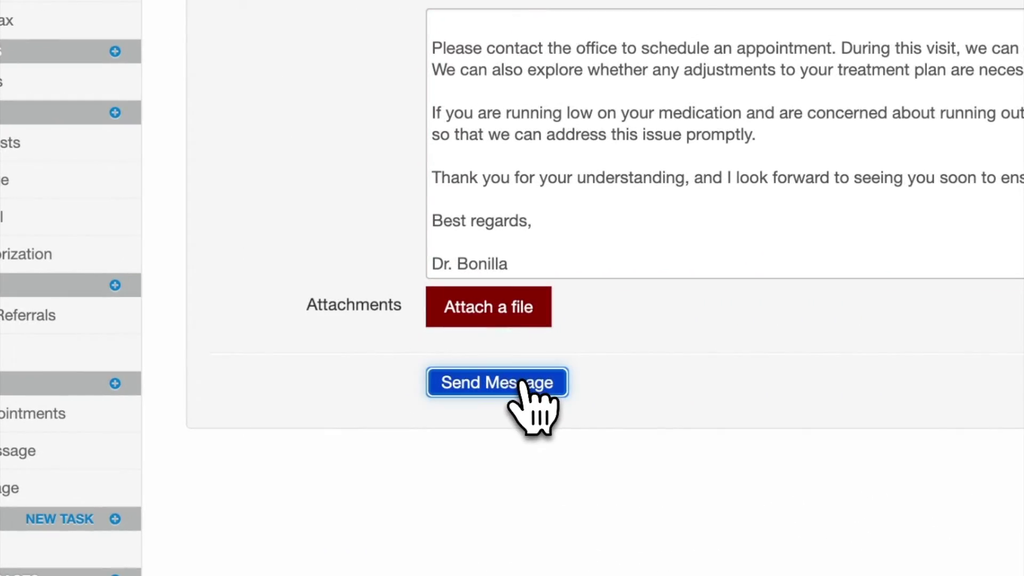
pyautogui.click(523, 384)
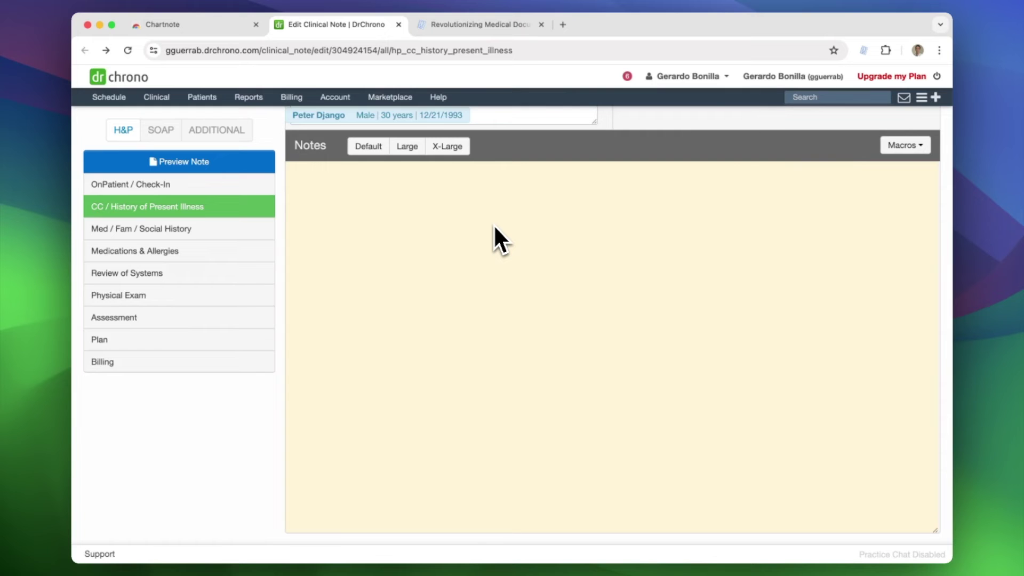
# - Open the Chartnote panel with its ⌘⇧K shortcut and switch to the AI Scribe notes list
pyautogui.press('super+shift+k')
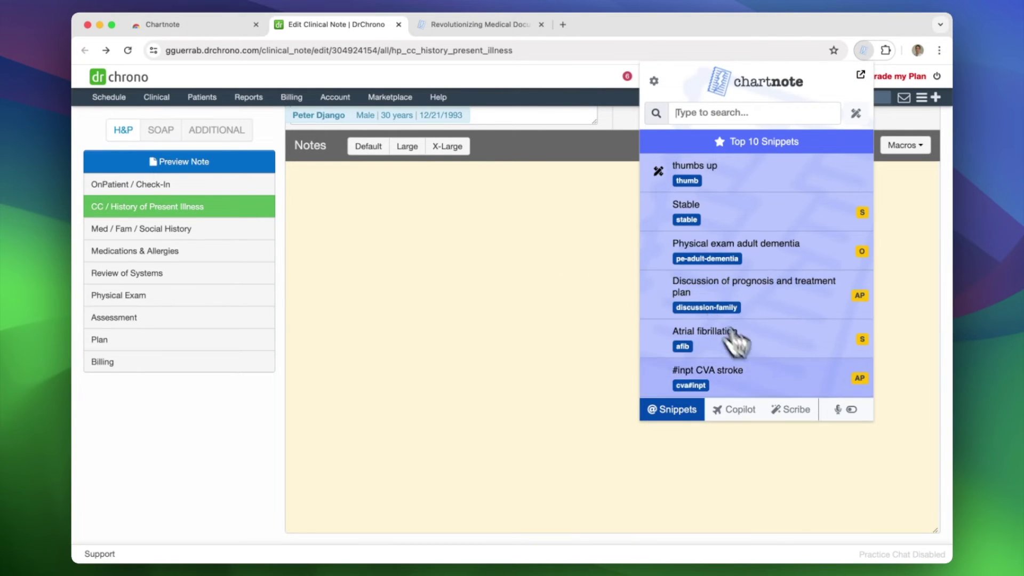
pyautogui.click(796, 411)
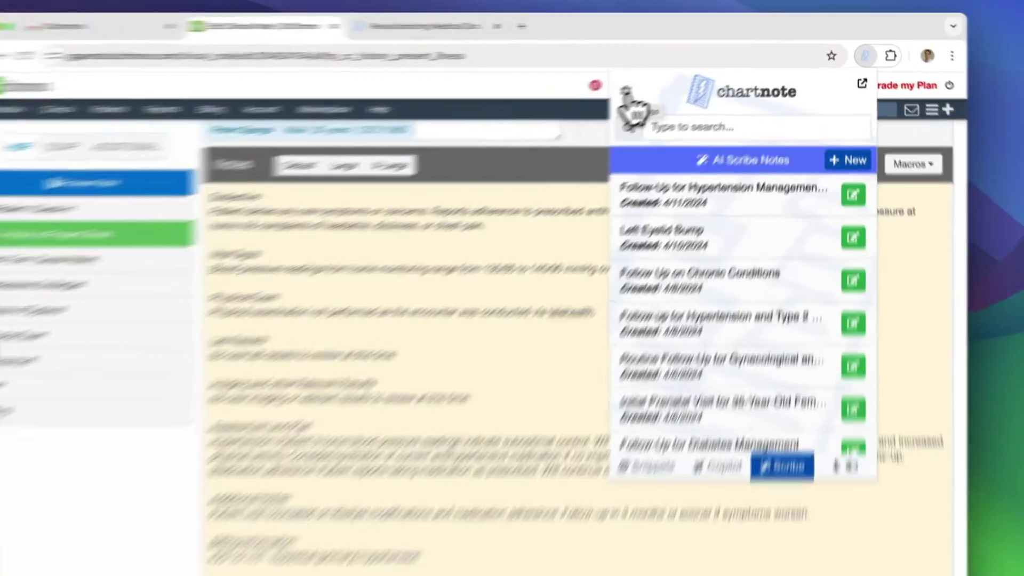
# - Open Chartnote's Preferences page from the gear settings menu
pyautogui.click(655, 83)
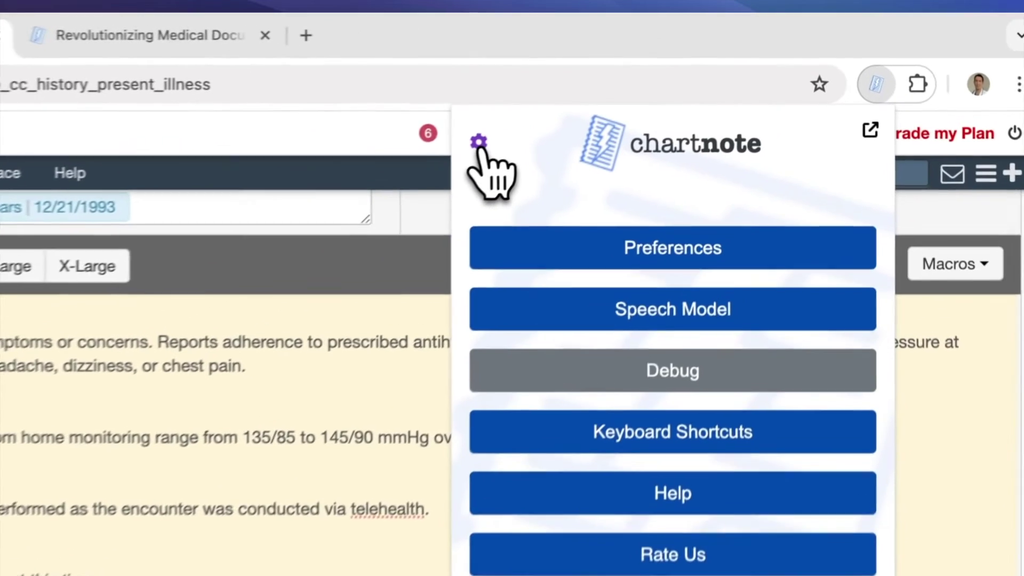
pyautogui.click(566, 266)
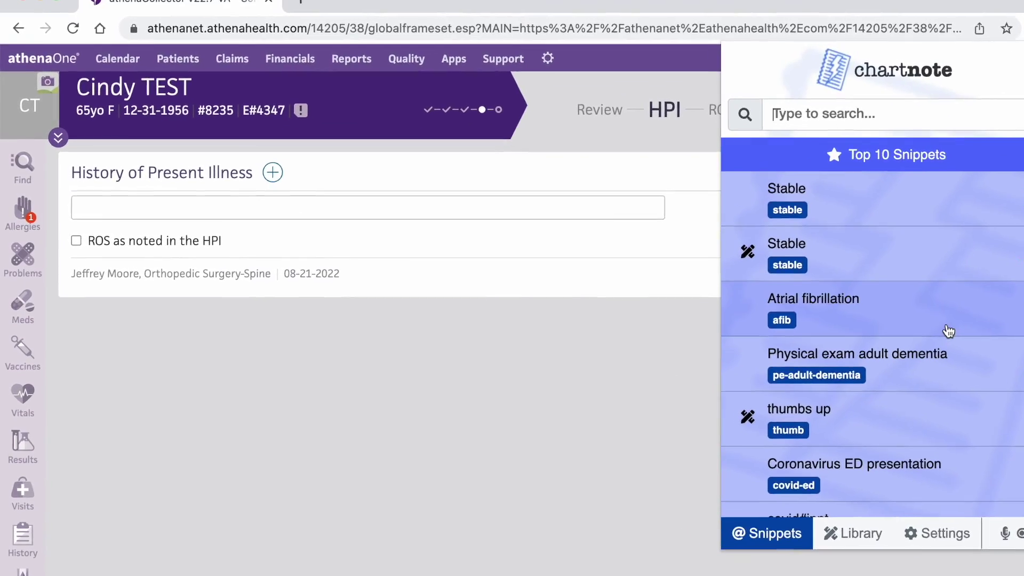
# - Open the Atrial fibrillation snippet from Chartnote's Top 10 Snippets list
pyautogui.click(949, 331)
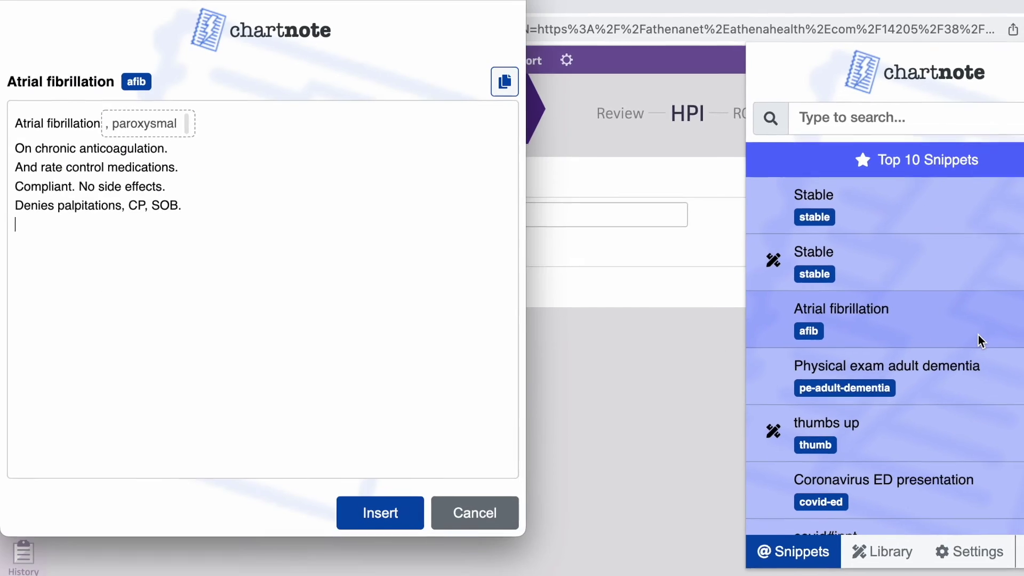